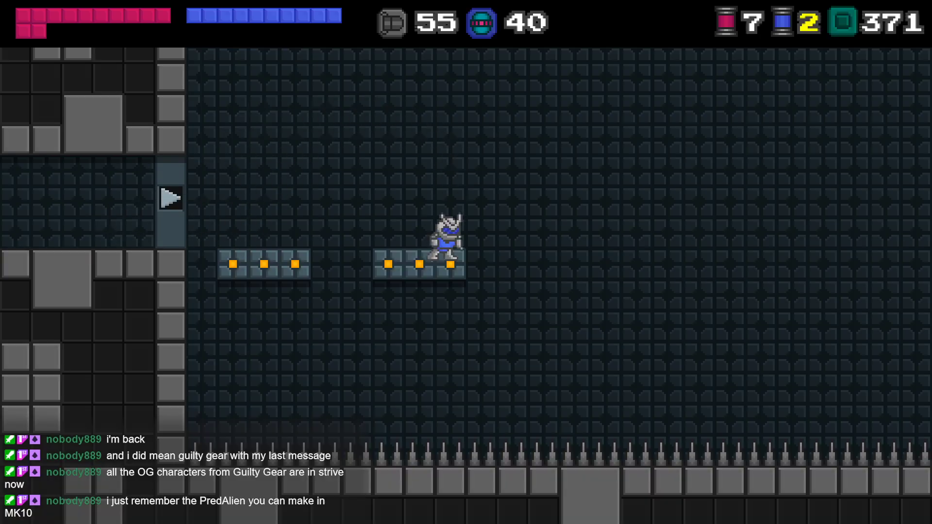
Step: Hop rightward off the stone ledge across the orange-dotted floating platforms above the spikes
{"action": "key", "text": "Right"}
{"action": "key", "text": "z"}
{"action": "key", "text": "z"}
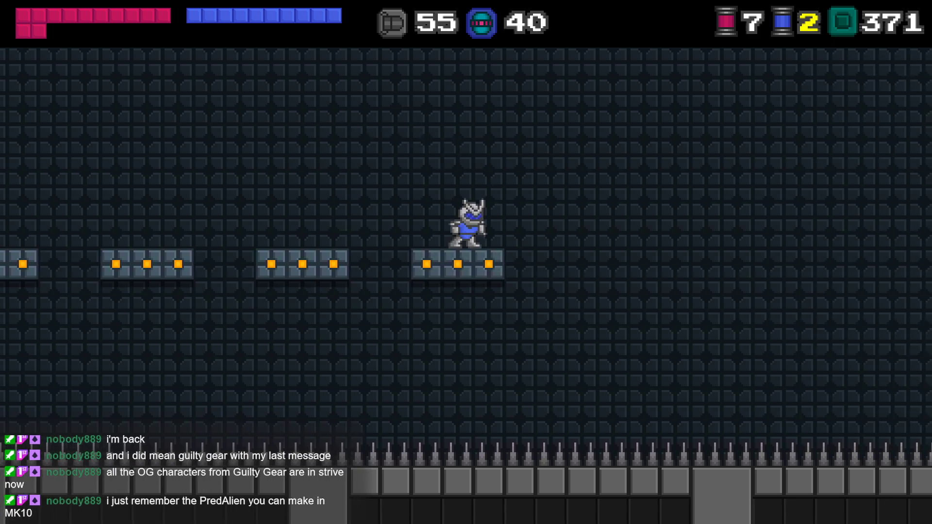
{"action": "key", "text": "z"}
{"action": "key", "text": "z"}
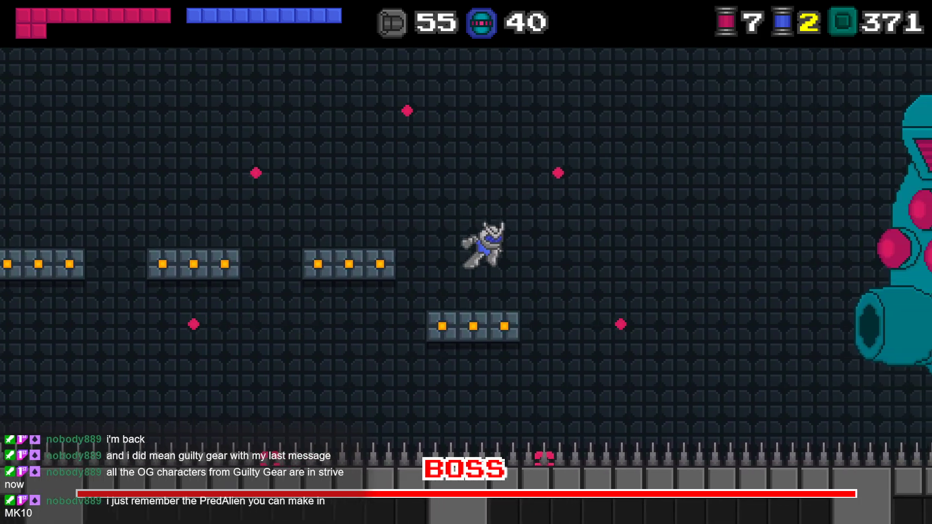
Step: Shoot the teal robot boss from the middle platform while climbing to higher platforms
{"action": "key", "text": "x"}
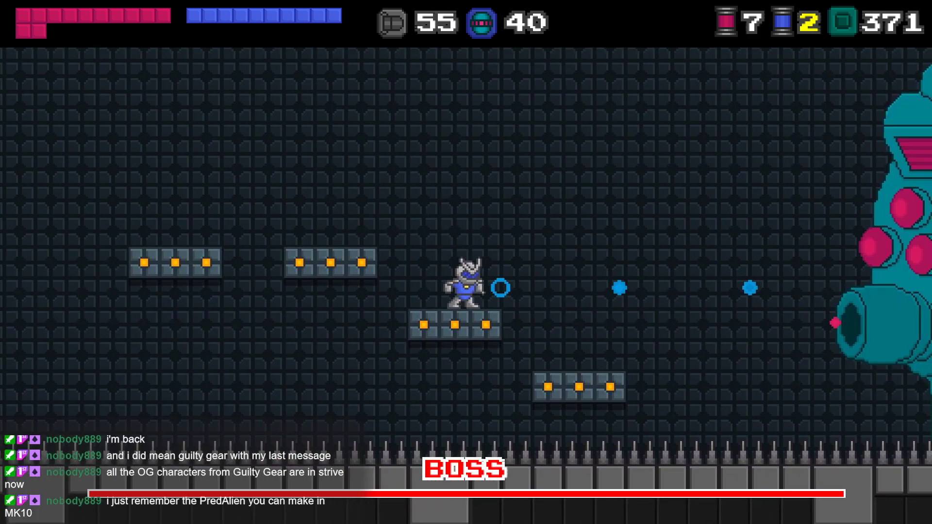
{"action": "key", "text": "x"}
{"action": "key", "text": "z"}
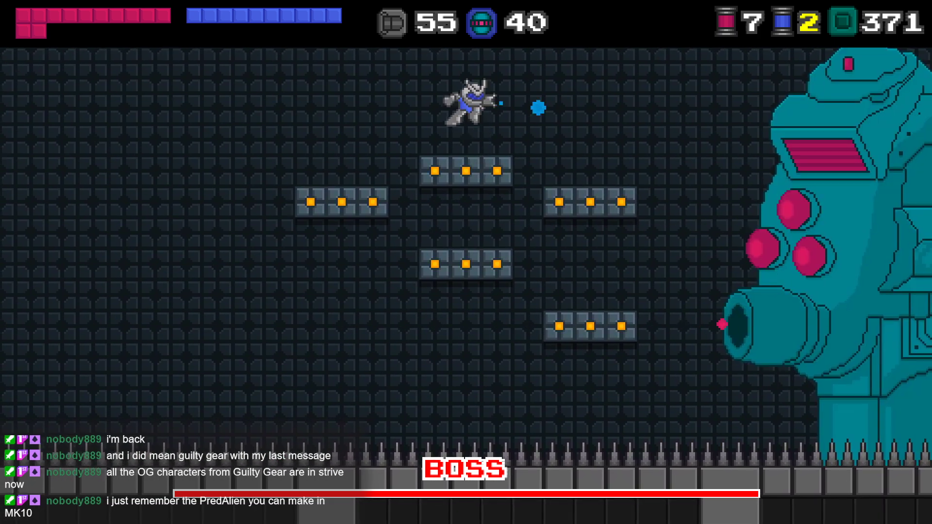
{"action": "key", "text": "x"}
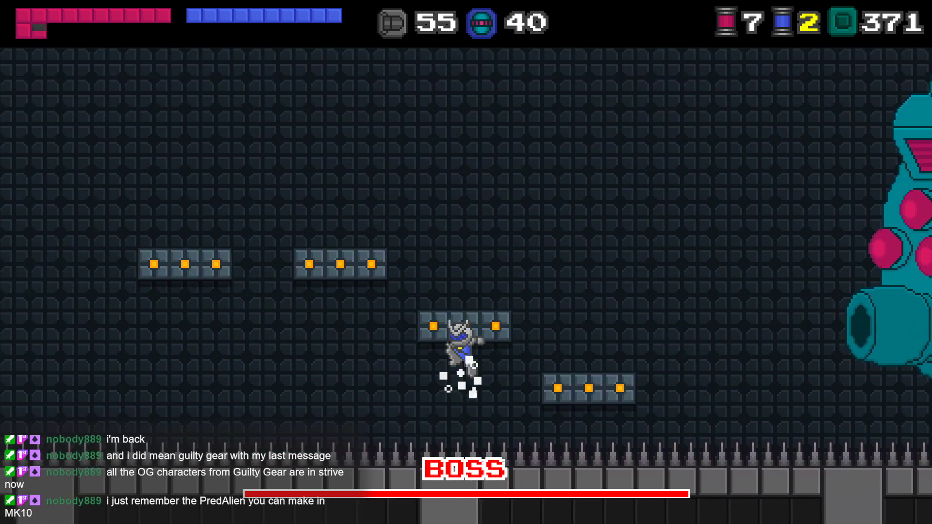
{"action": "key", "text": "z"}
{"action": "key", "text": "x"}
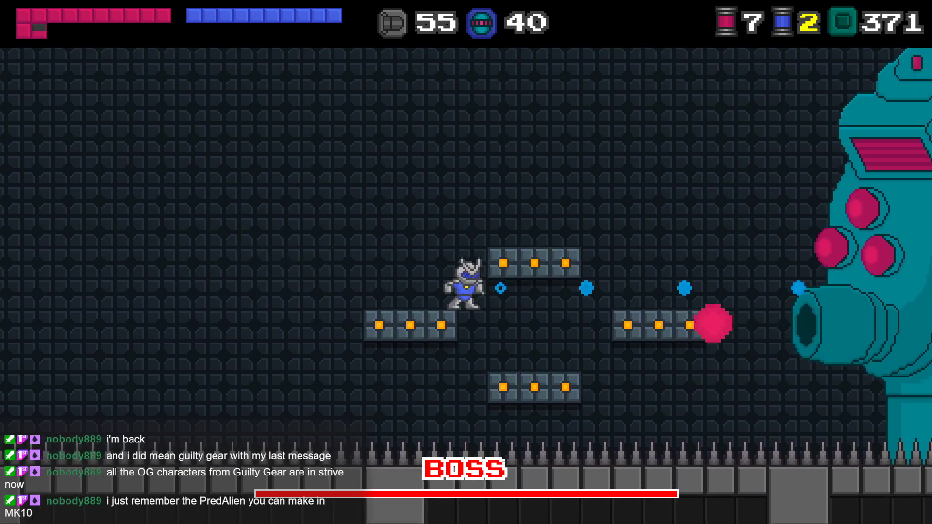
{"action": "key", "text": "z"}
{"action": "key", "text": "x"}
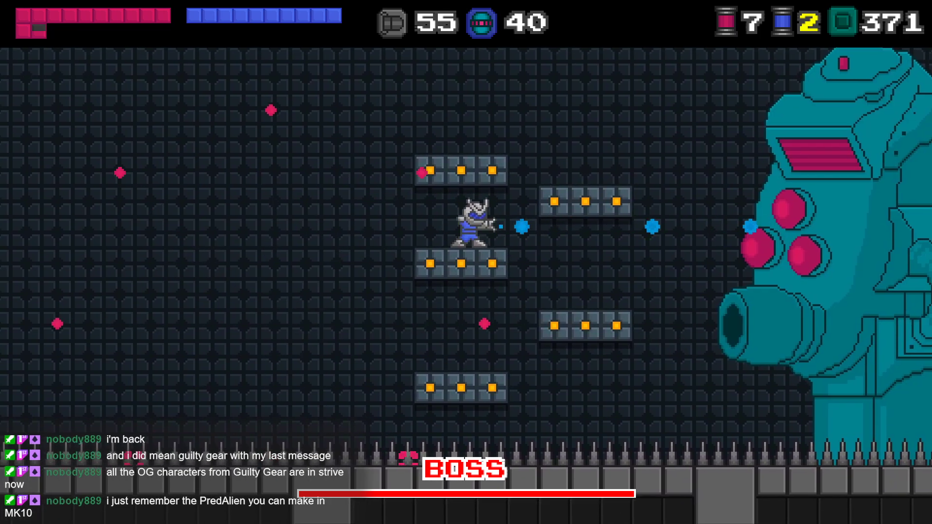
{"action": "key", "text": "x"}
{"action": "key", "text": "x"}
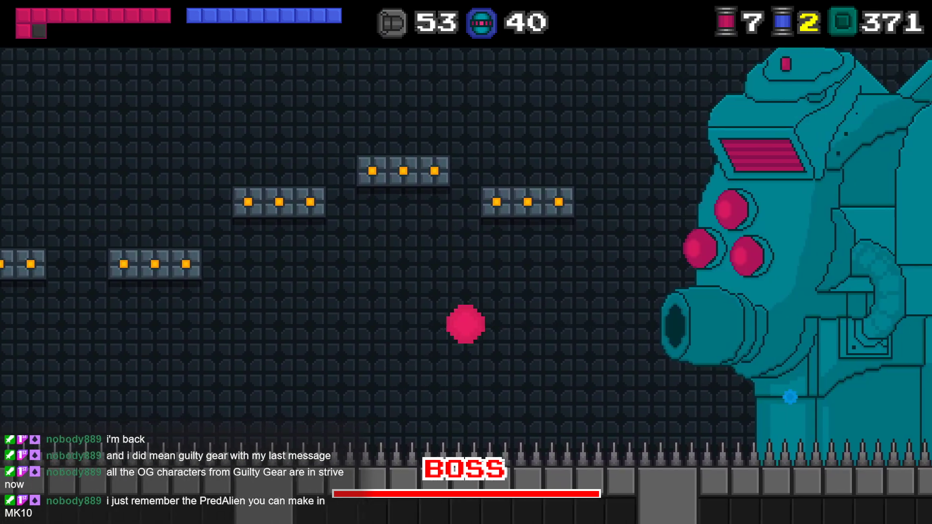
Step: Retreat left, turn back to fire, and jump high to dodge the boss's attack
{"action": "key", "text": "Left"}
{"action": "key", "text": "z"}
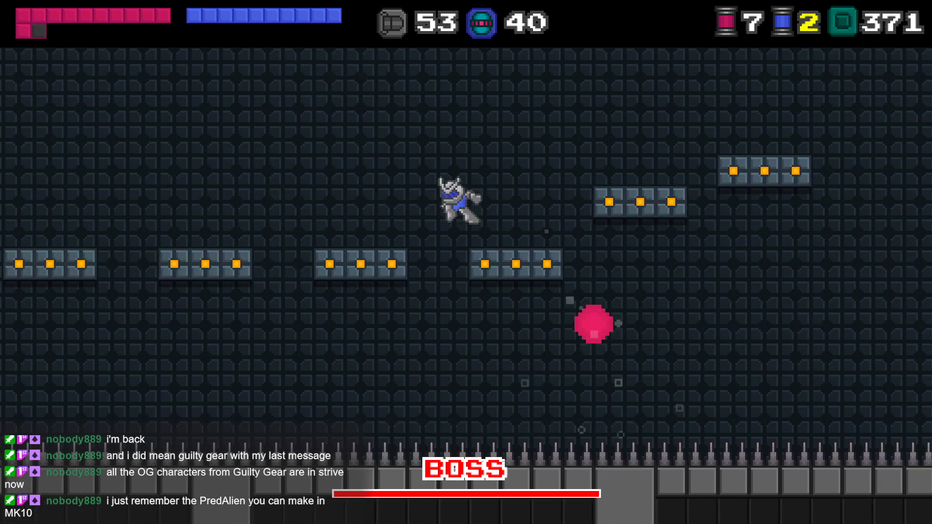
{"action": "key", "text": "Right"}
{"action": "key", "text": "x"}
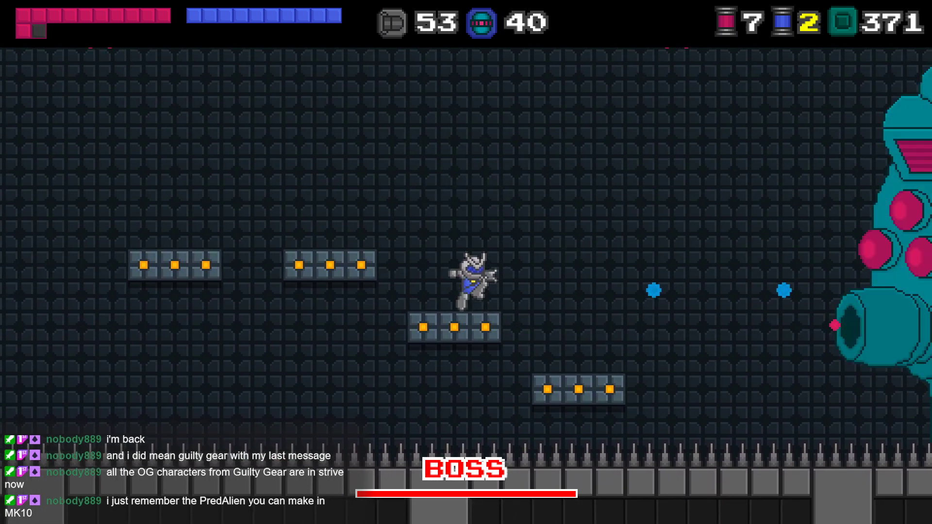
{"action": "key", "text": "z"}
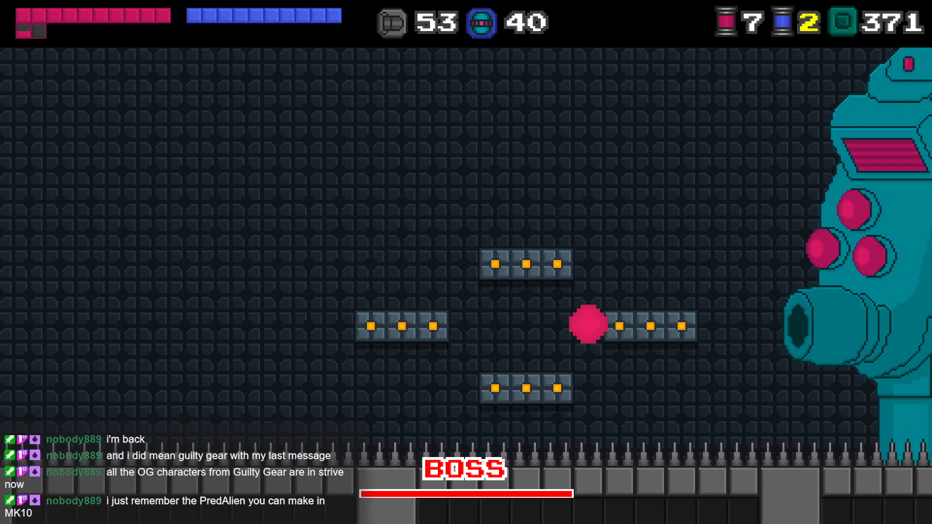
{"action": "key", "text": "z"}
{"action": "key", "text": "x"}
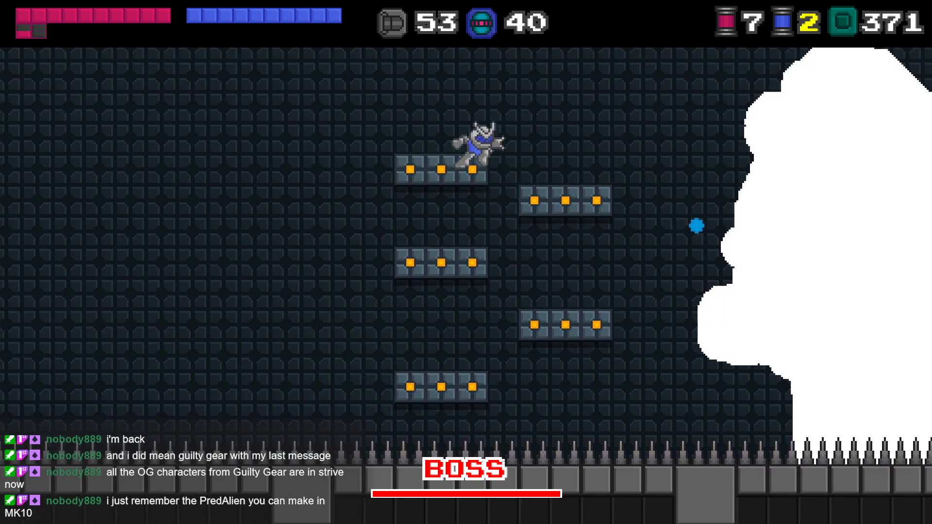
{"action": "key", "text": "x"}
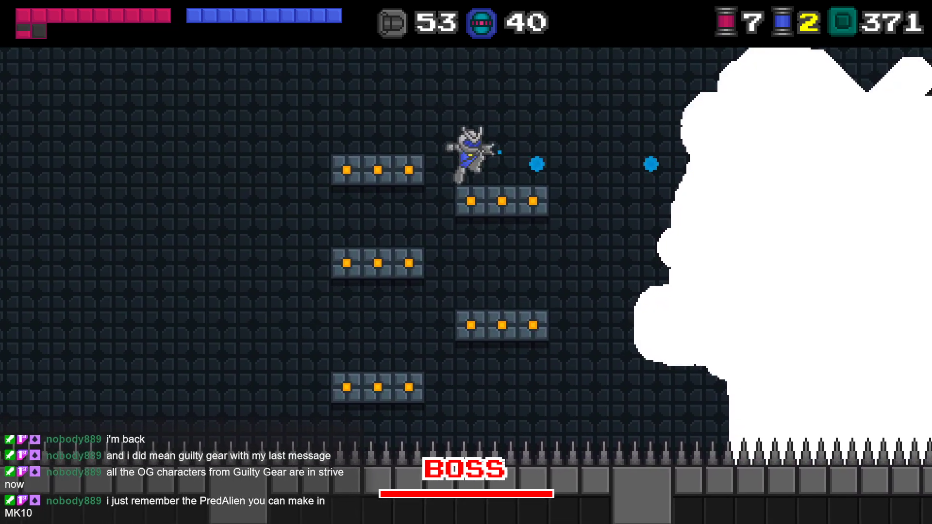
{"action": "key", "text": "x"}
{"action": "key", "text": "x"}
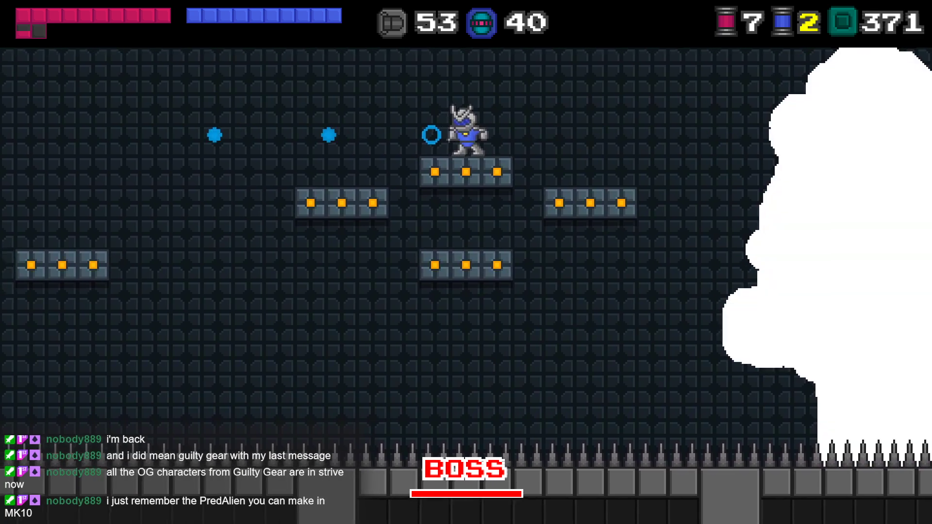
Step: Keep shooting and jumping between platforms until 'Radar Destroyed' appears
{"action": "key", "text": "x"}
{"action": "key", "text": "x"}
{"action": "key", "text": "x"}
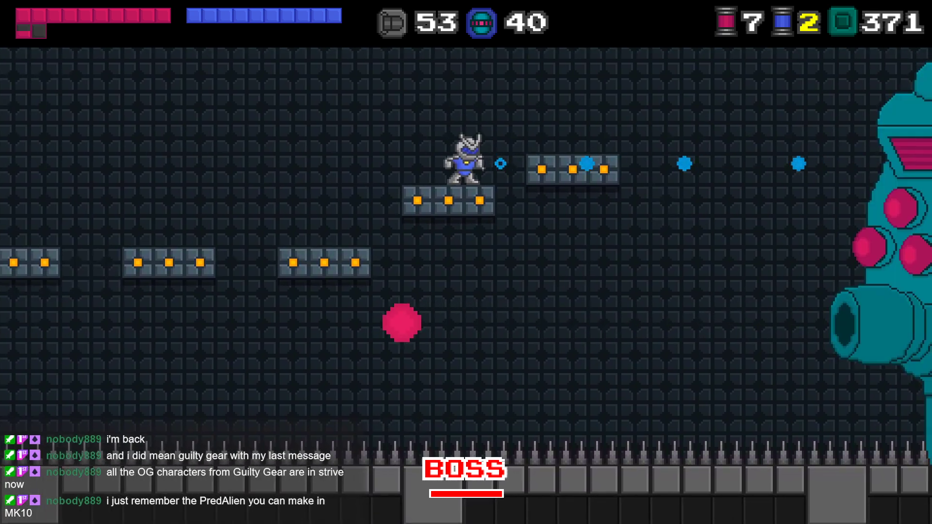
{"action": "key", "text": "x"}
{"action": "key", "text": "z"}
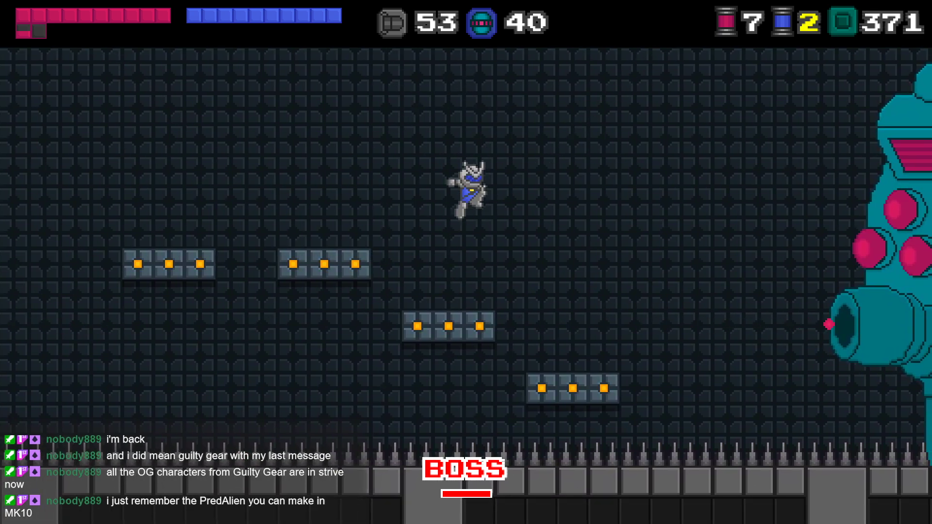
{"action": "key", "text": "x"}
{"action": "key", "text": "x"}
{"action": "key", "text": "z"}
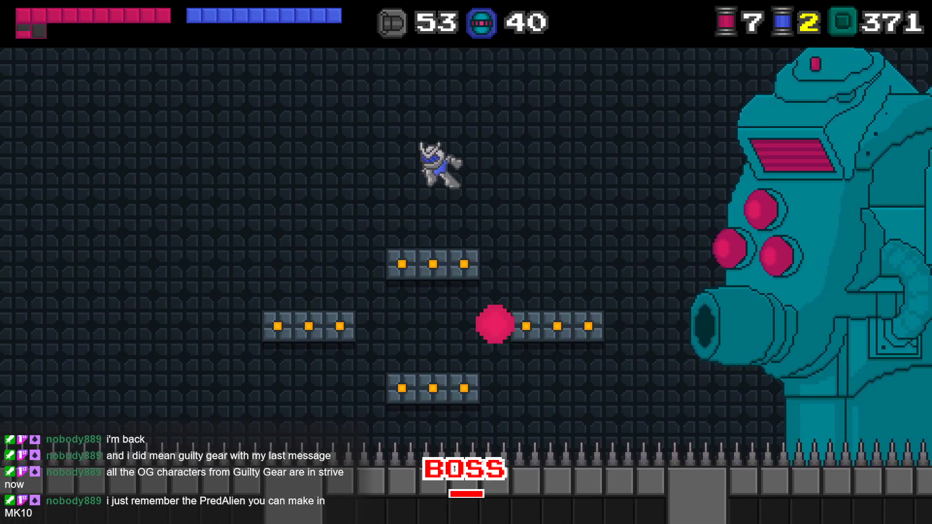
{"action": "key", "text": "x"}
{"action": "key", "text": "x"}
{"action": "key", "text": "x"}
{"action": "key", "text": "x"}
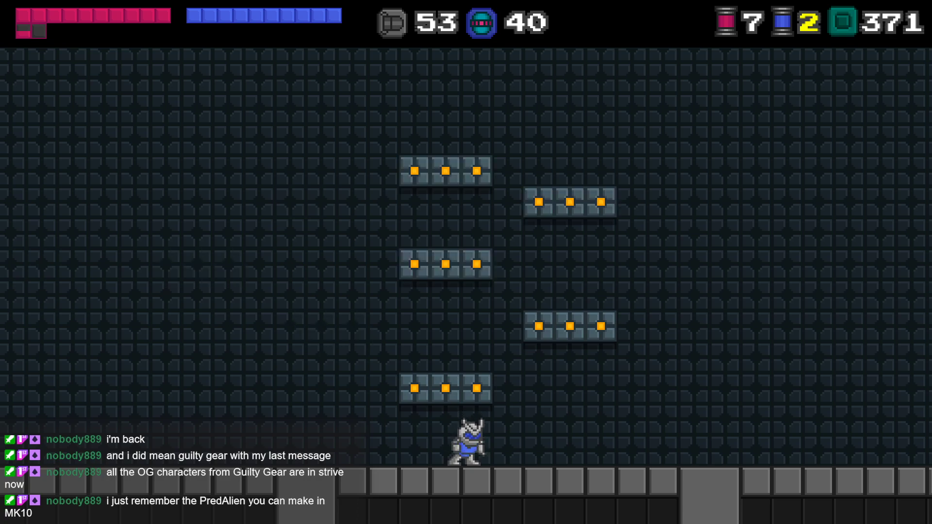
Step: Pause the game to read the 'Destroy Weapons' objective
{"action": "key", "text": "Escape"}
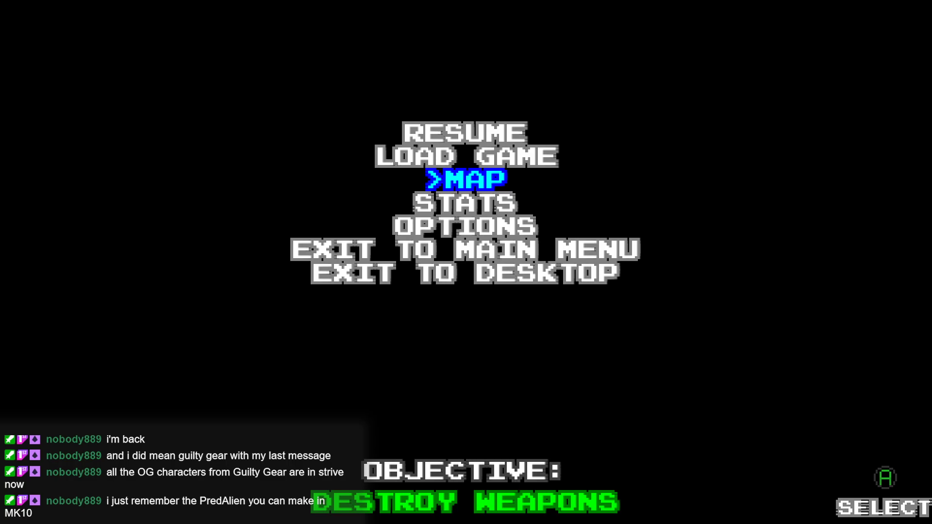
Step: Resume play, dash right, wall-jump back, and leap into the left-wall opening
{"action": "key", "text": "Escape"}
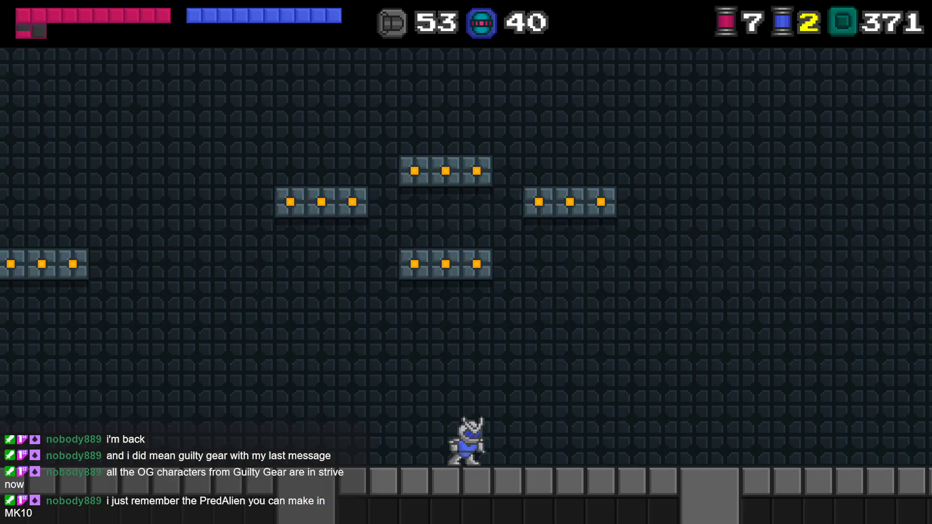
{"action": "key", "text": "Right"}
{"action": "key", "text": "Left"}
{"action": "key", "text": "z"}
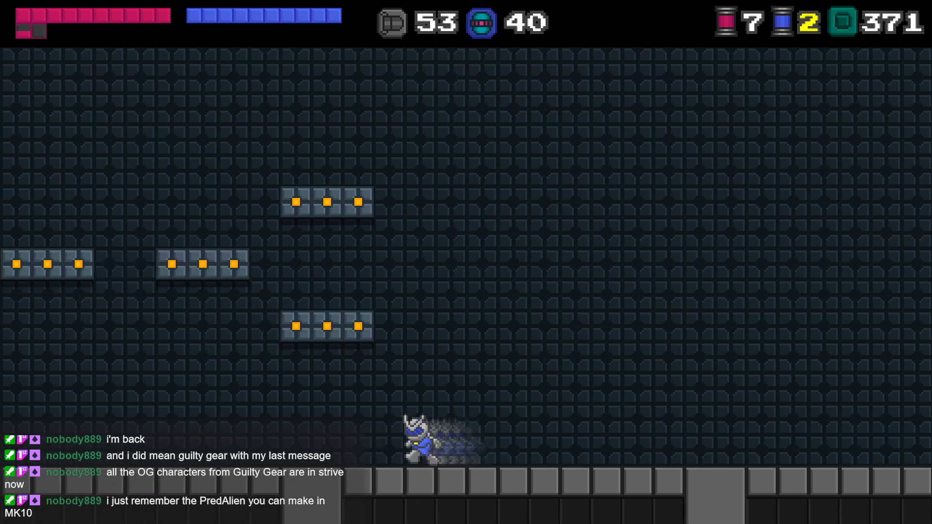
{"action": "key", "text": "Left"}
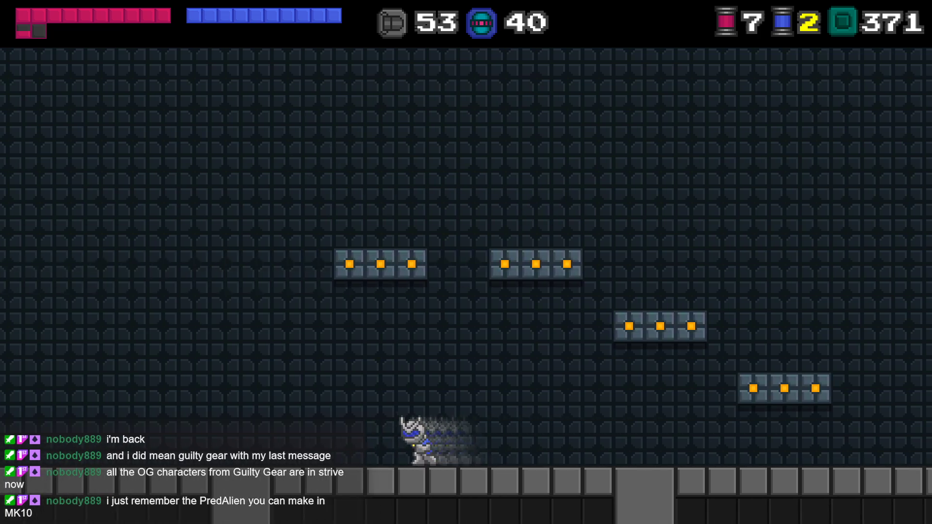
{"action": "key", "text": "z"}
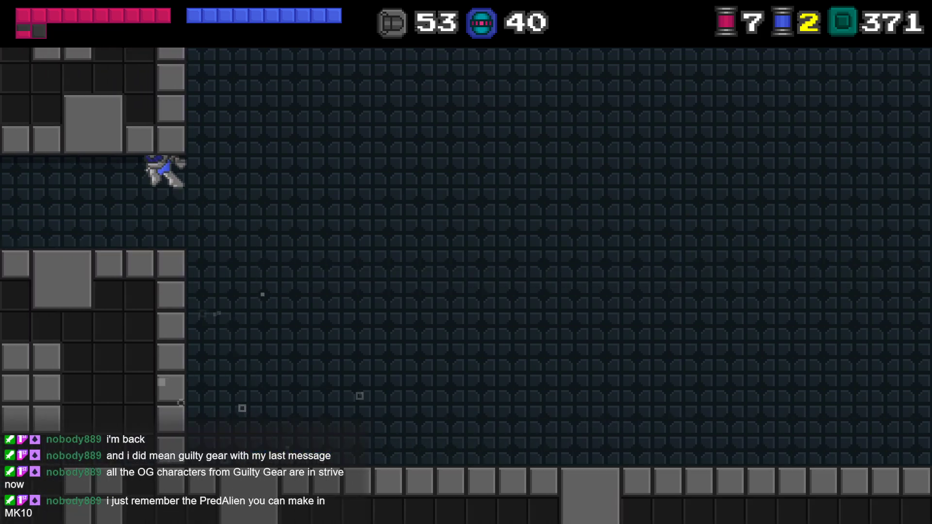